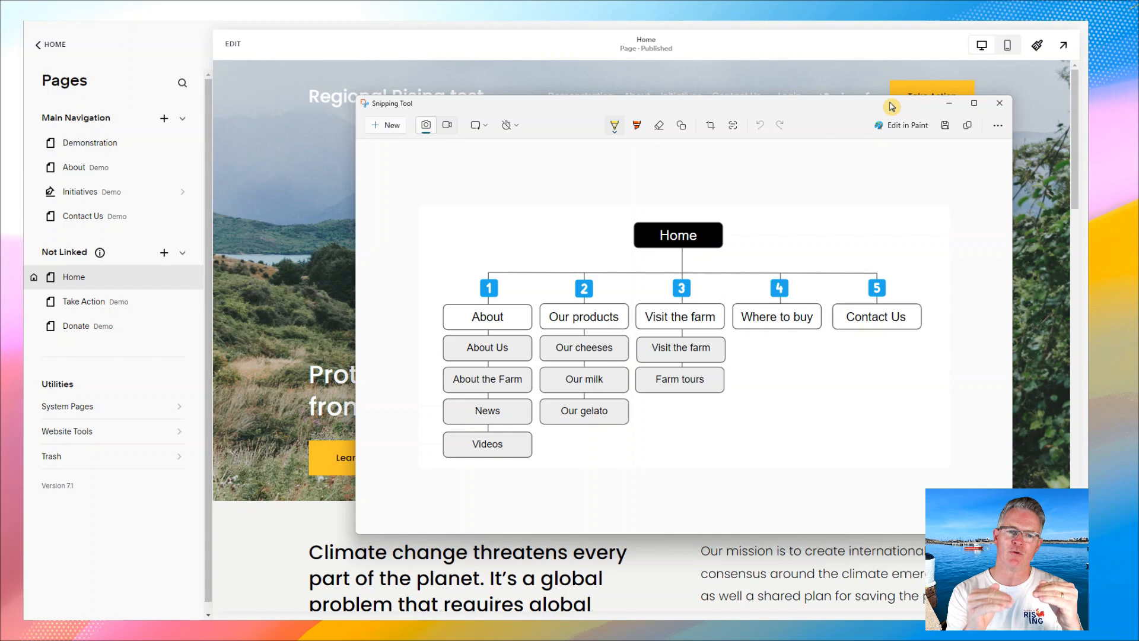
Minimize the sitemap screenshot window, return to the site's main dashboard and open the website's page list
drag(789, 108, 781, 145)
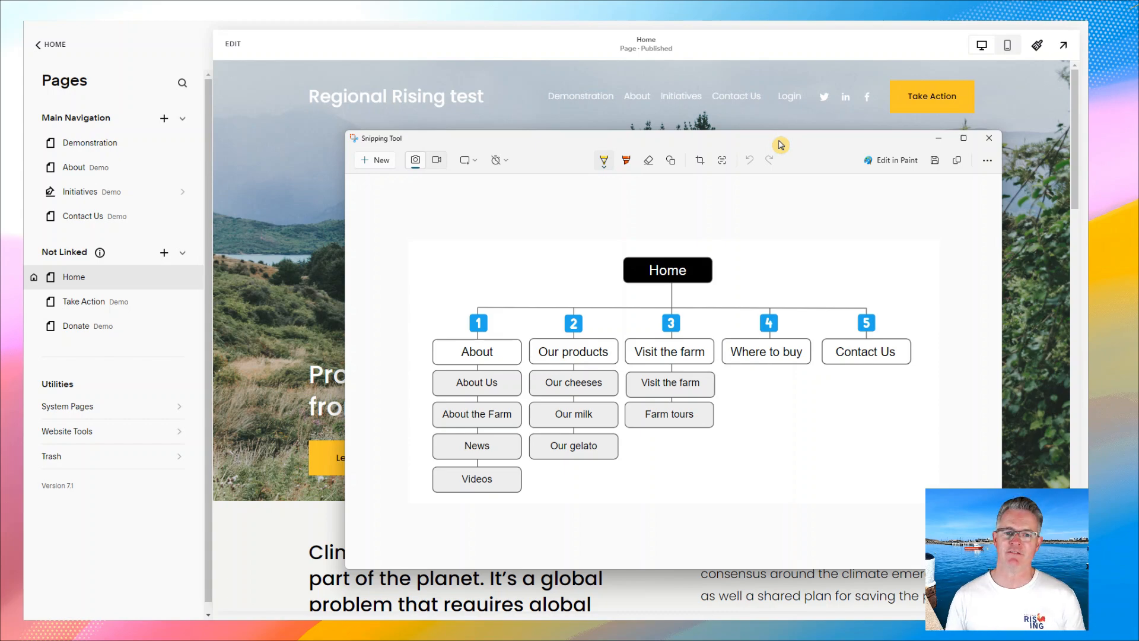
click(942, 142)
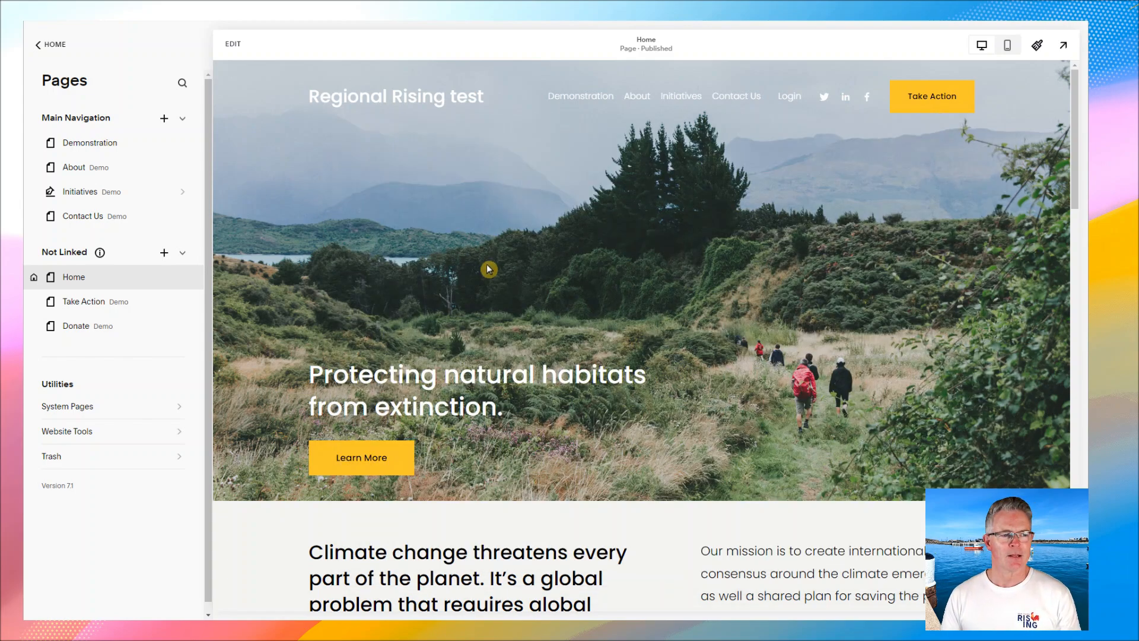
click(36, 47)
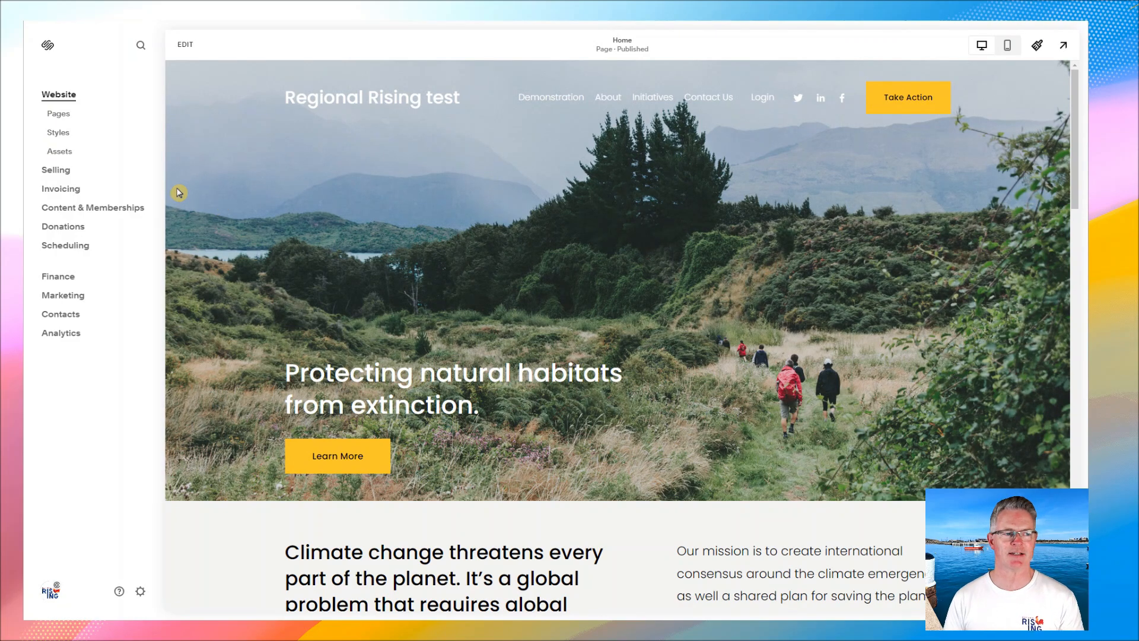
click(57, 115)
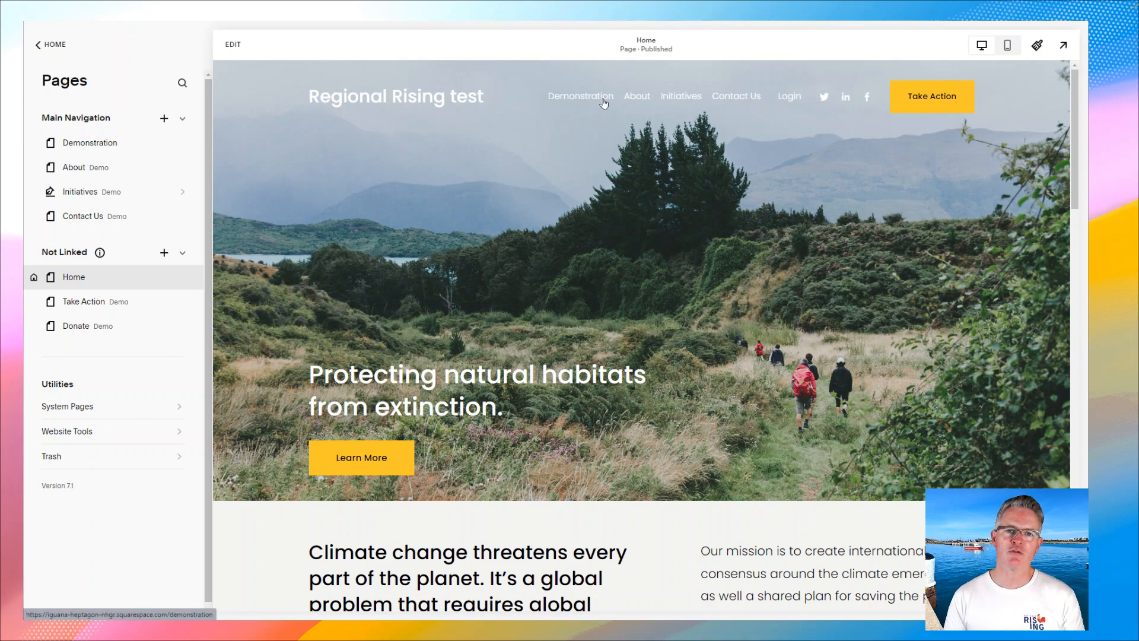
Start adding a page from a designer layout to the Not Linked section and look through the General layouts
click(164, 254)
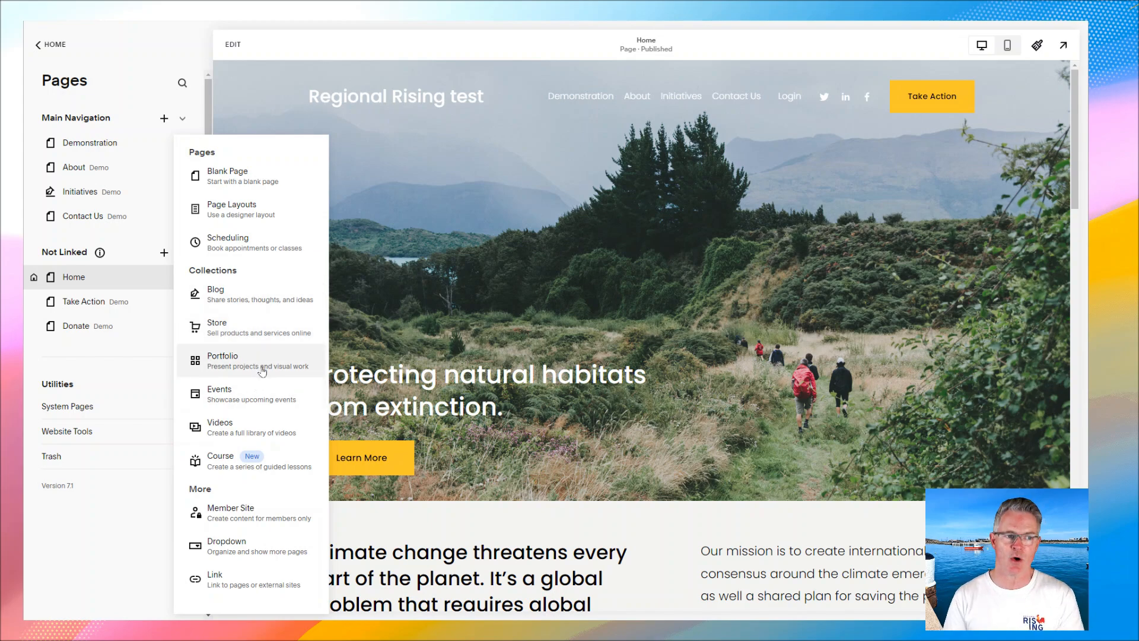
click(270, 209)
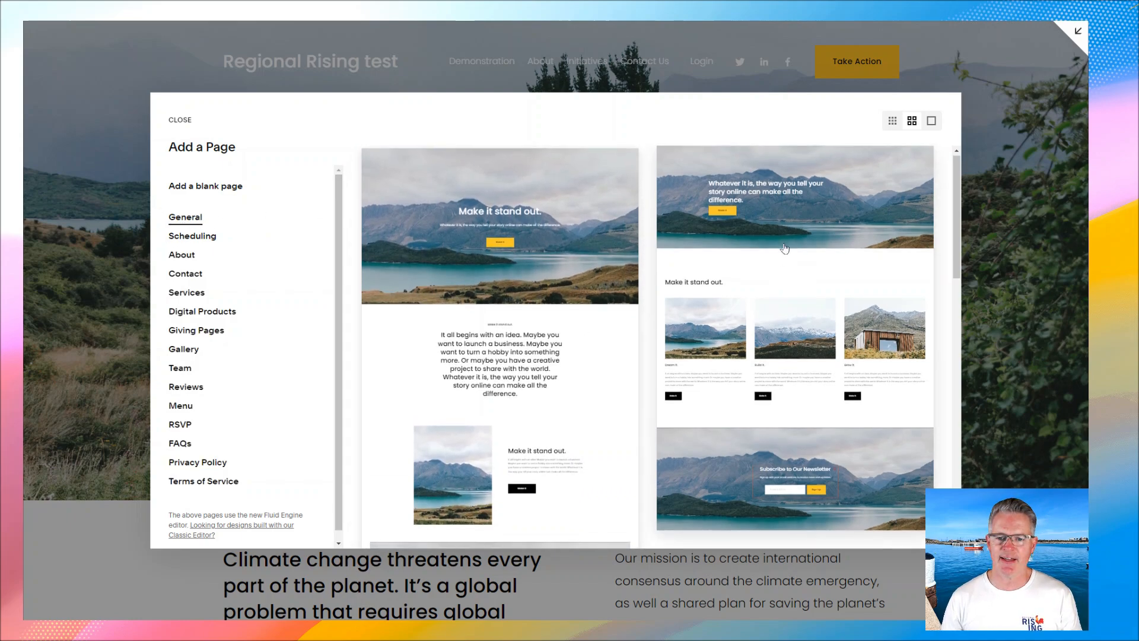
scroll(783, 250, down, 1)
drag(956, 247, 950, 222)
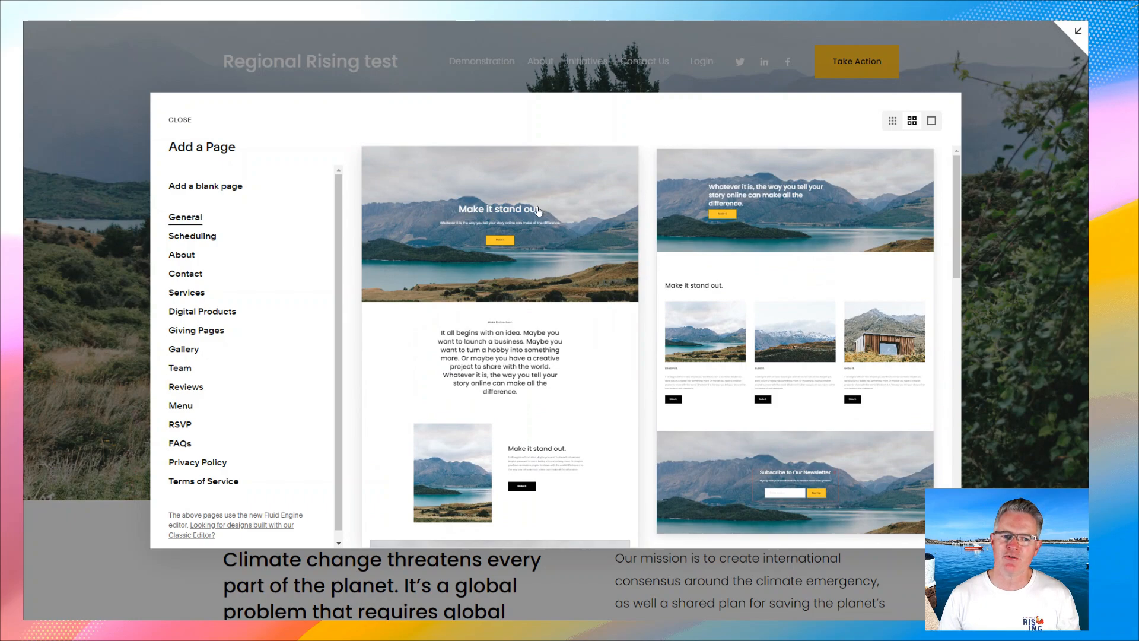
scroll(500, 235, down, 1)
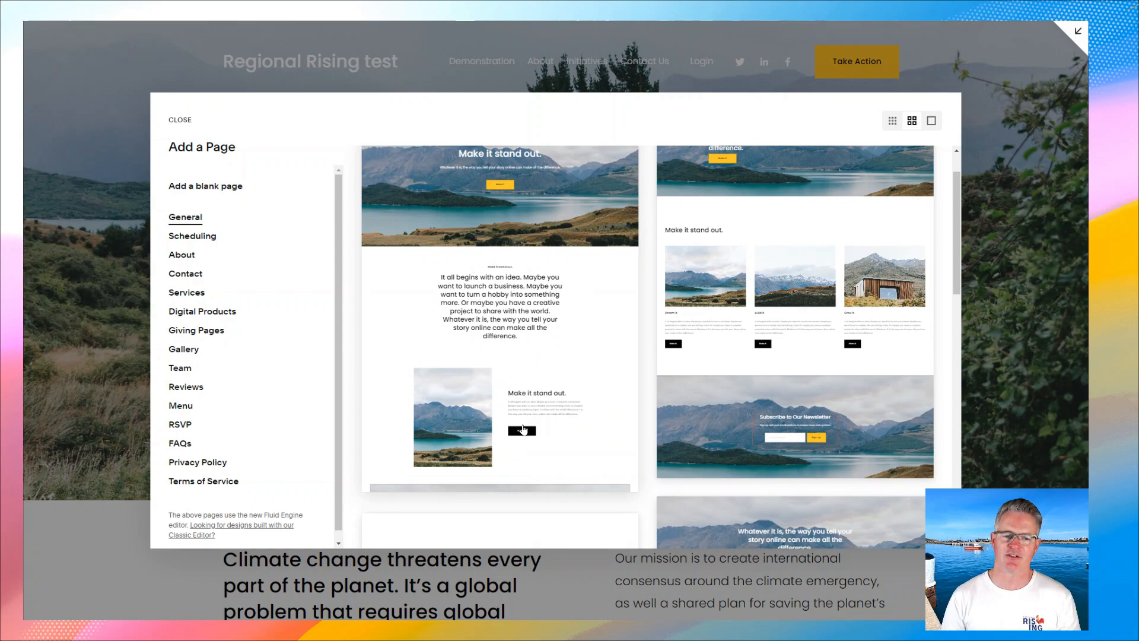
scroll(708, 326, up, 1)
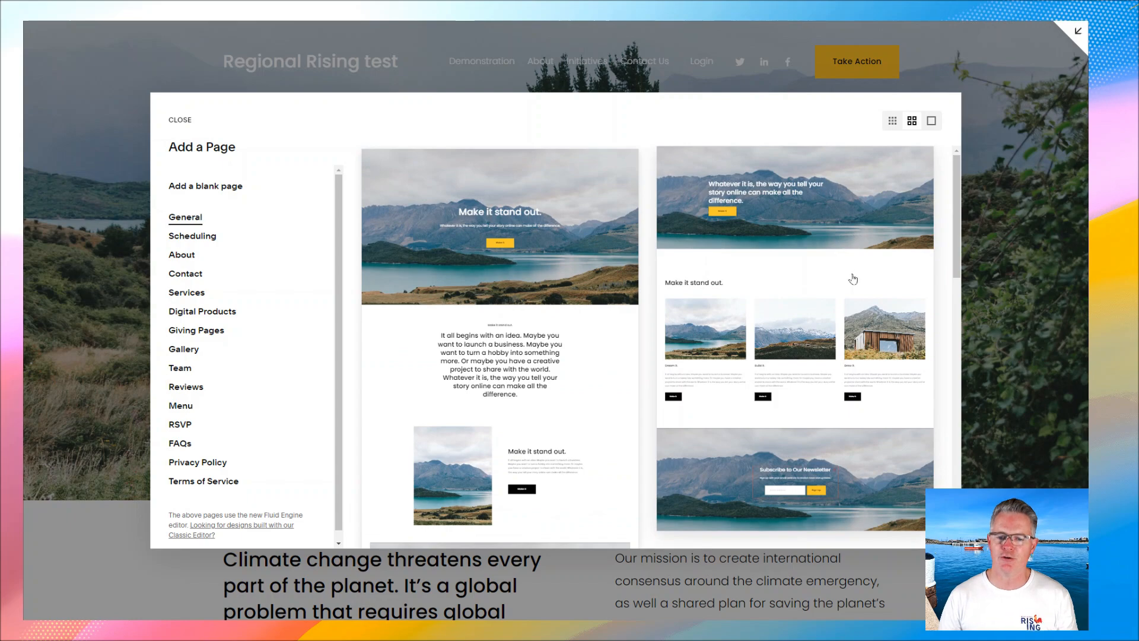
scroll(853, 279, down, 8)
scroll(856, 281, down, 10)
scroll(858, 284, down, 10)
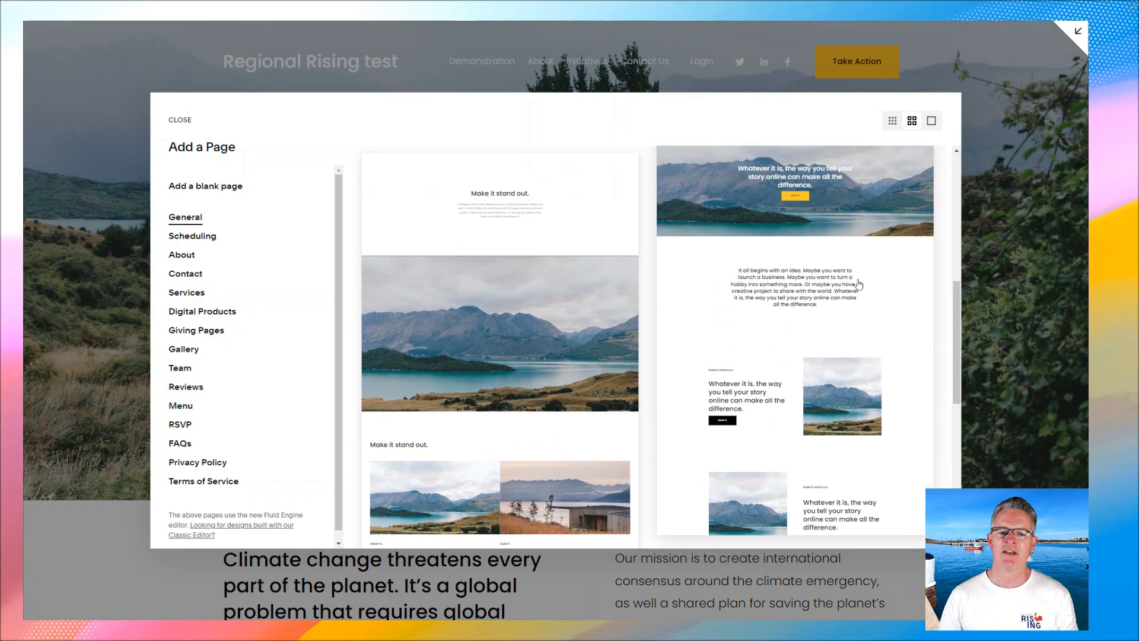
scroll(859, 284, up, 2)
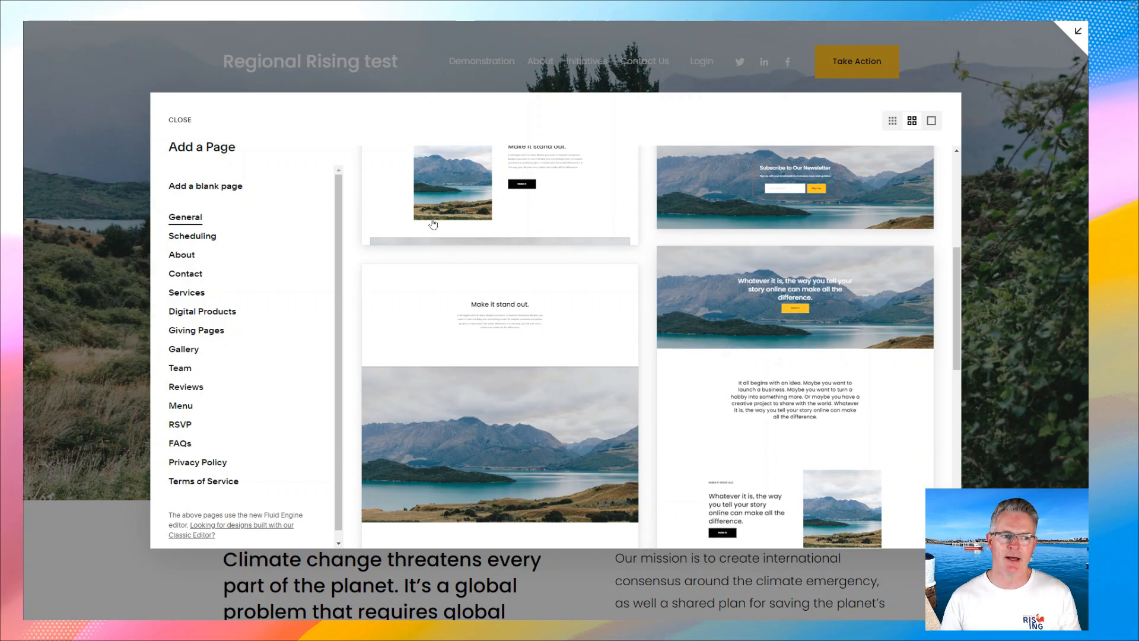
Examine the page layouts offered in the About category
click(183, 257)
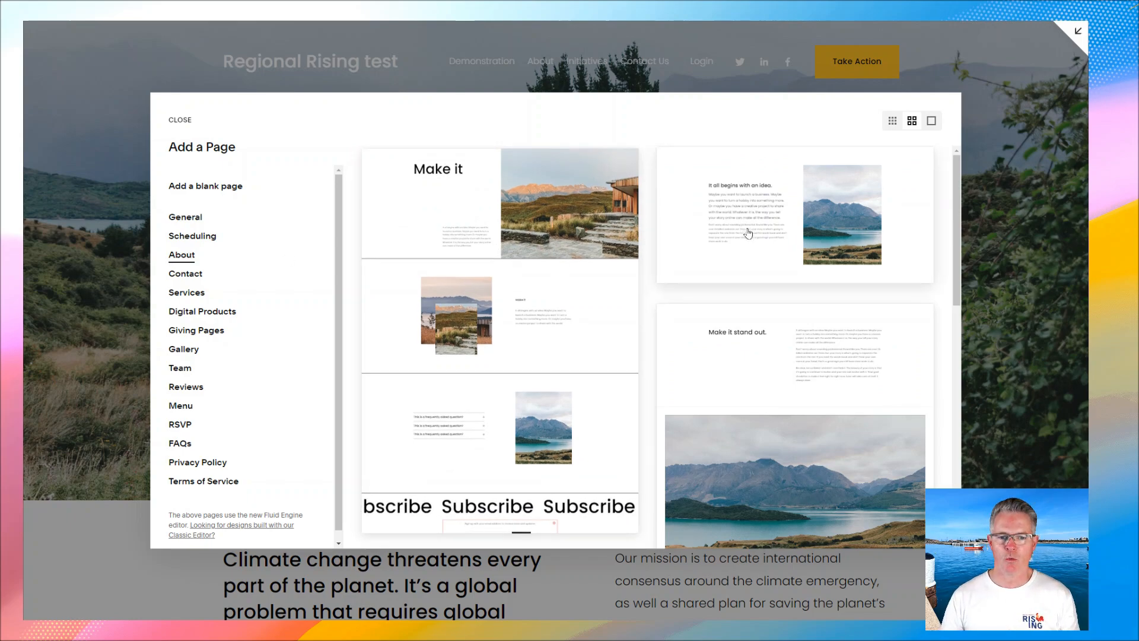
scroll(789, 296, down, 2)
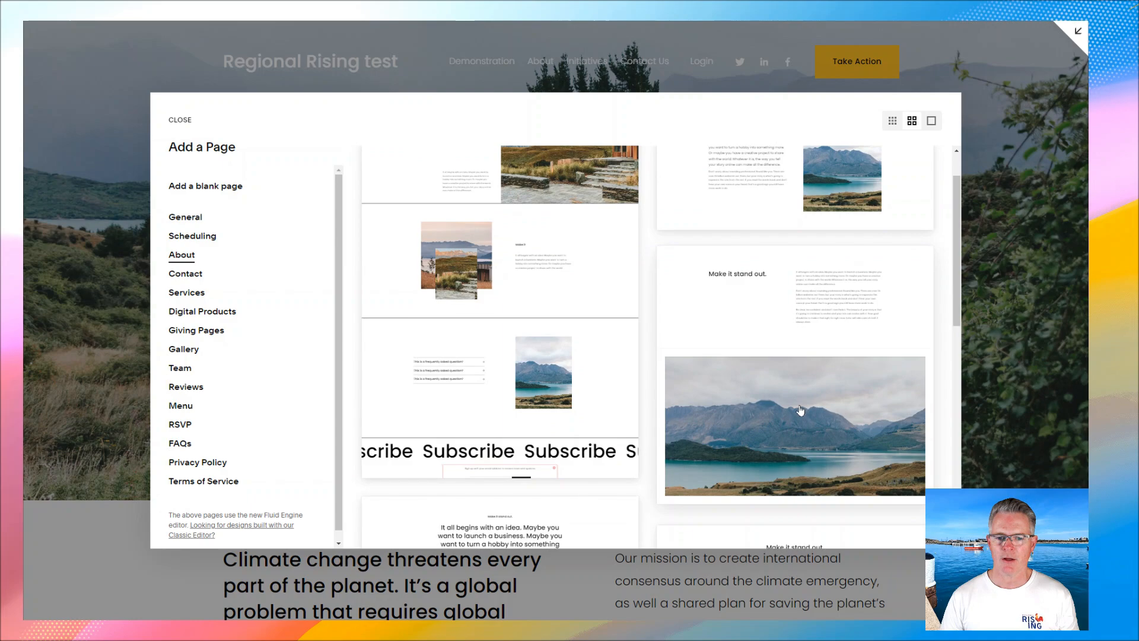
scroll(800, 410, down, 5)
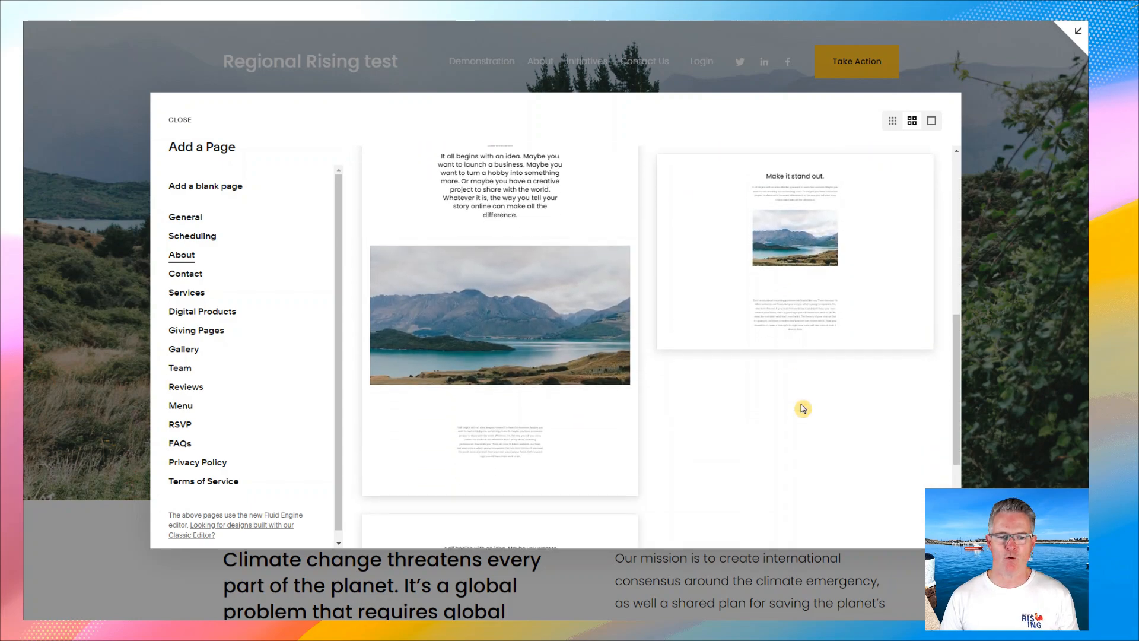
scroll(802, 408, down, 1)
scroll(802, 408, up, 5)
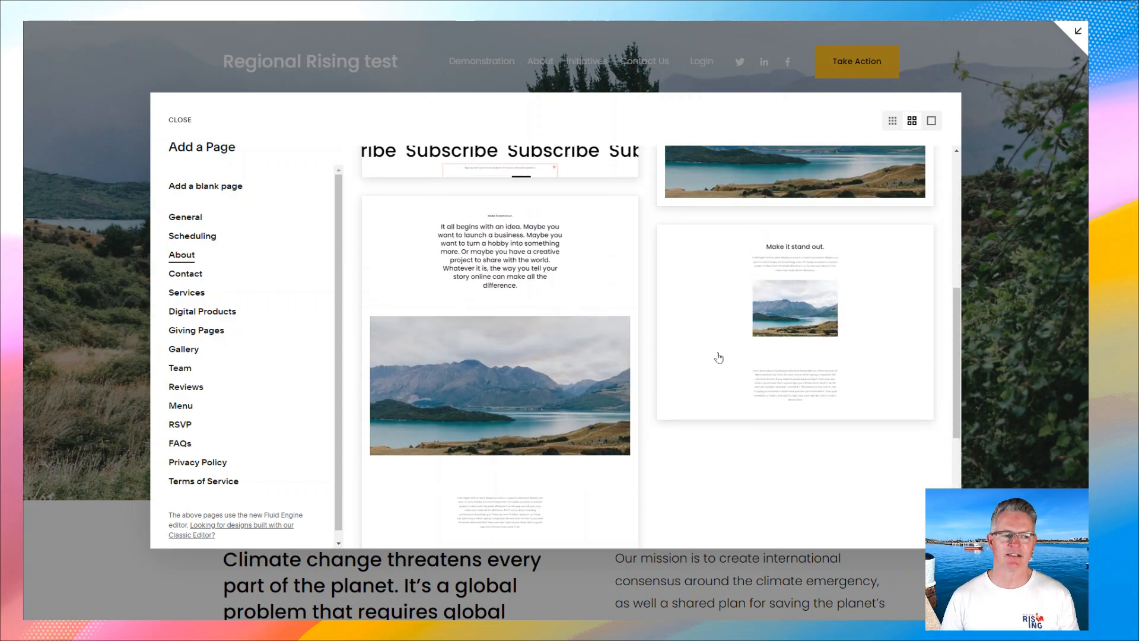
Compare the page layouts offered in the Contact, Services and FAQs categories
click(186, 277)
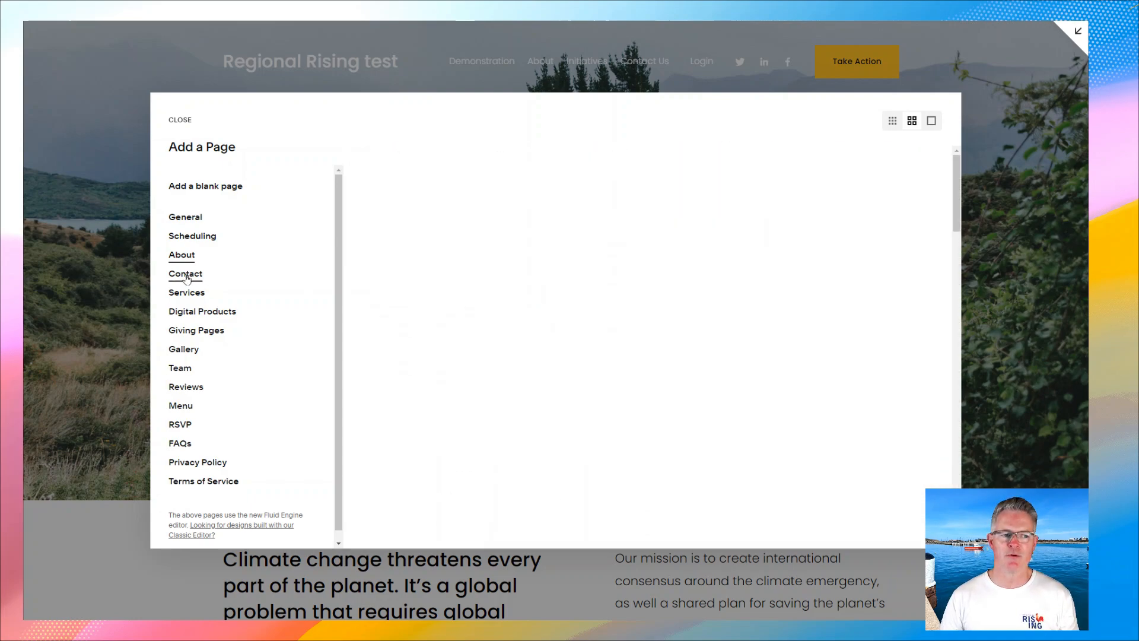
scroll(514, 260, down, 10)
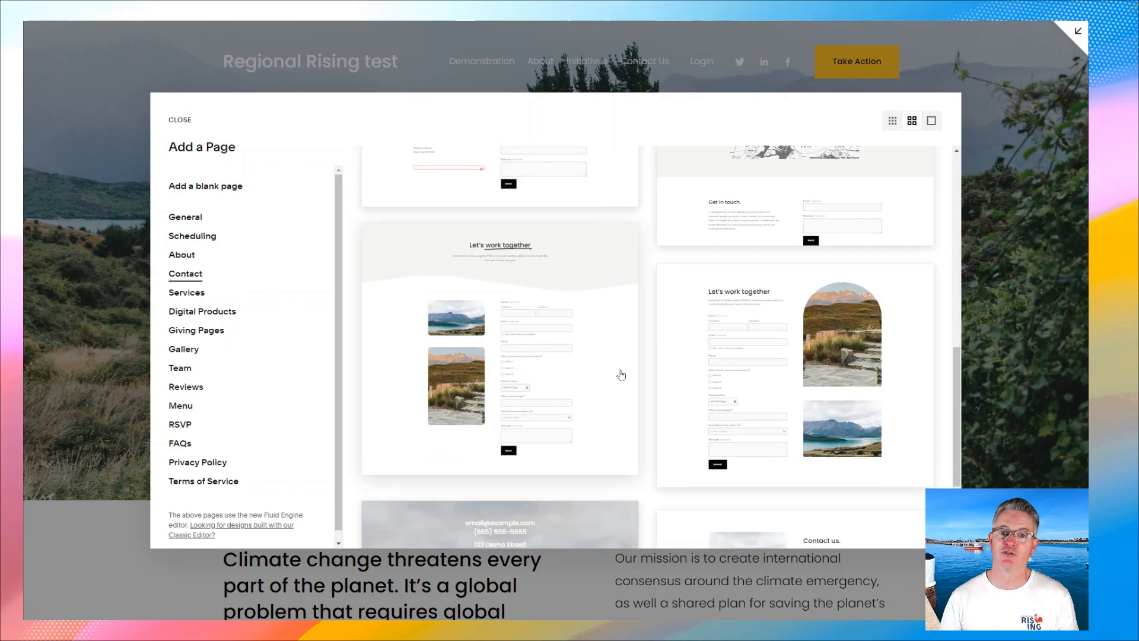
click(181, 293)
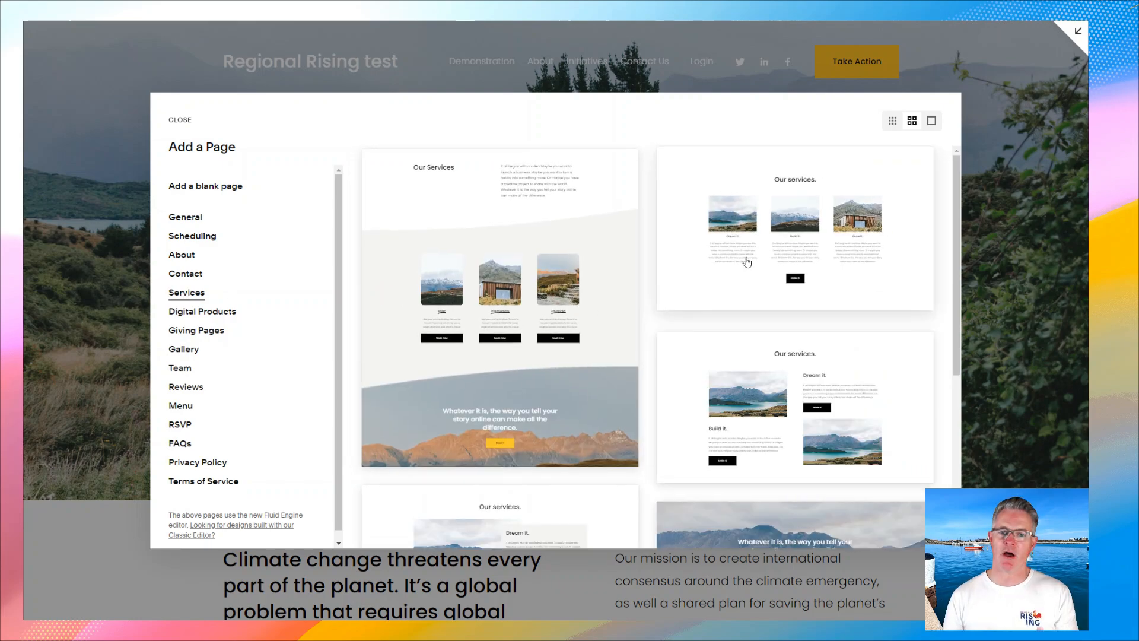
scroll(831, 279, down, 5)
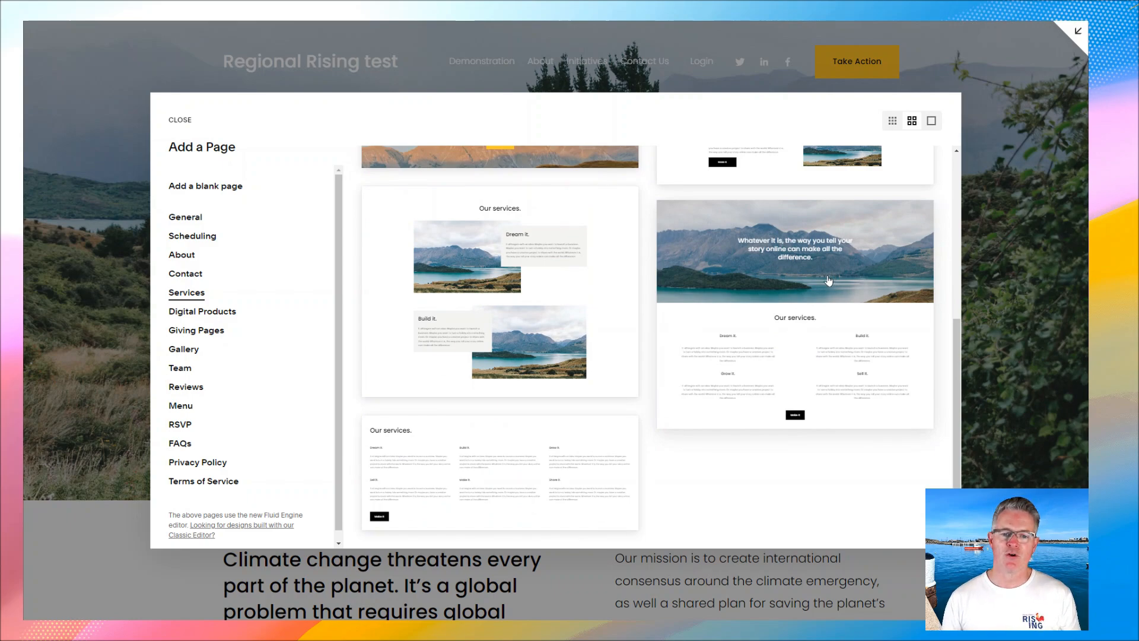
scroll(837, 272, up, 4)
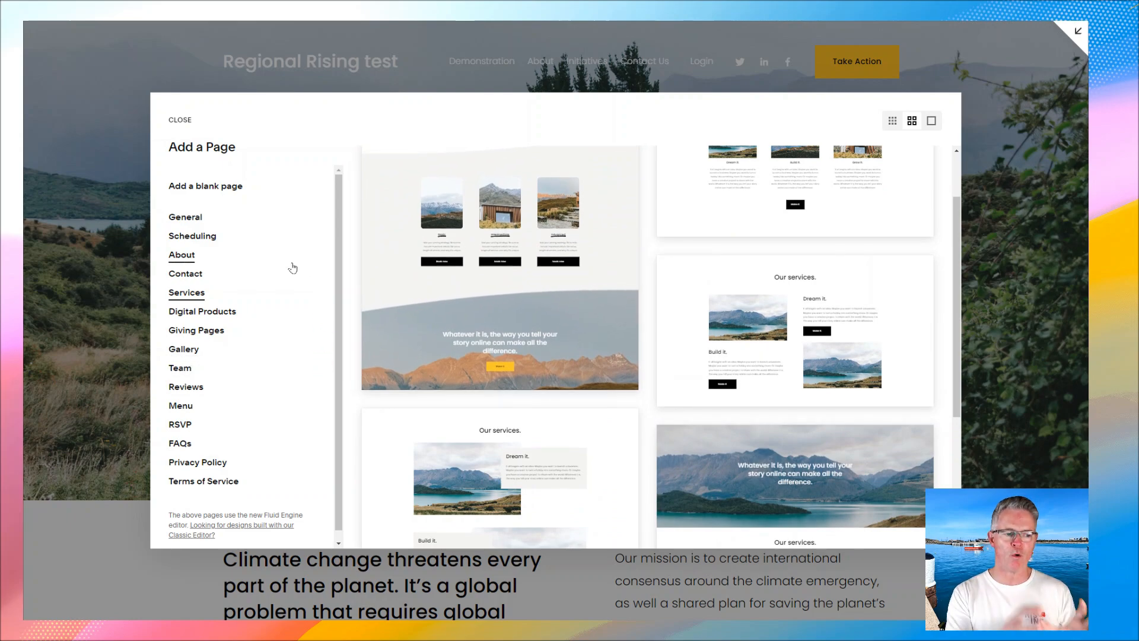
click(184, 445)
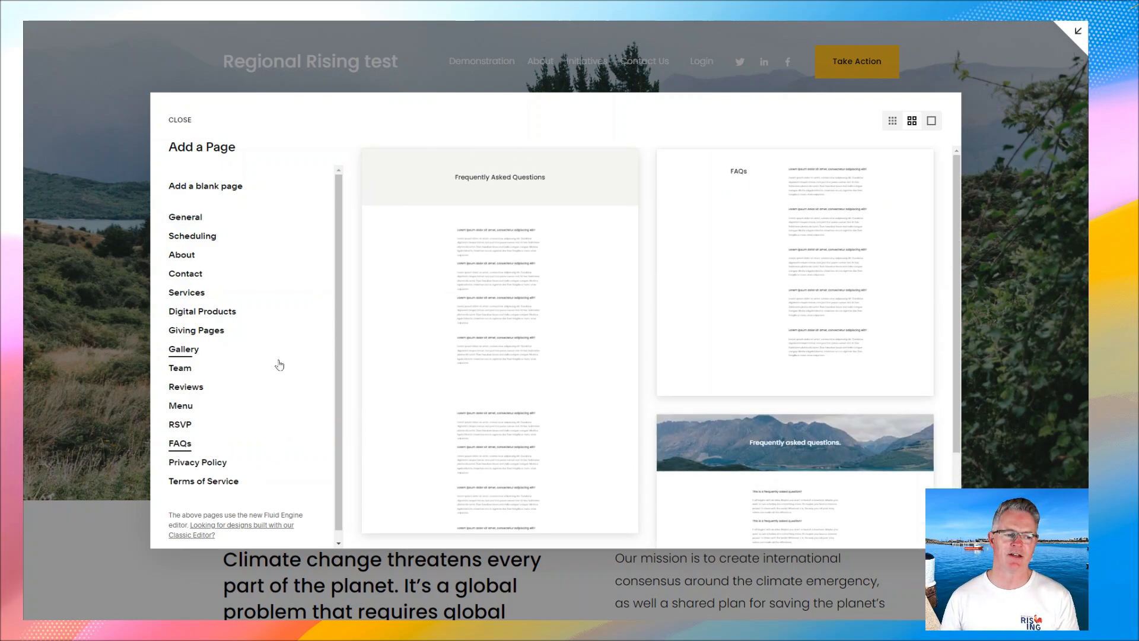
Add a page from the first General layout, headed "Make it stand out.", and name it "Visit the Farm"
click(196, 218)
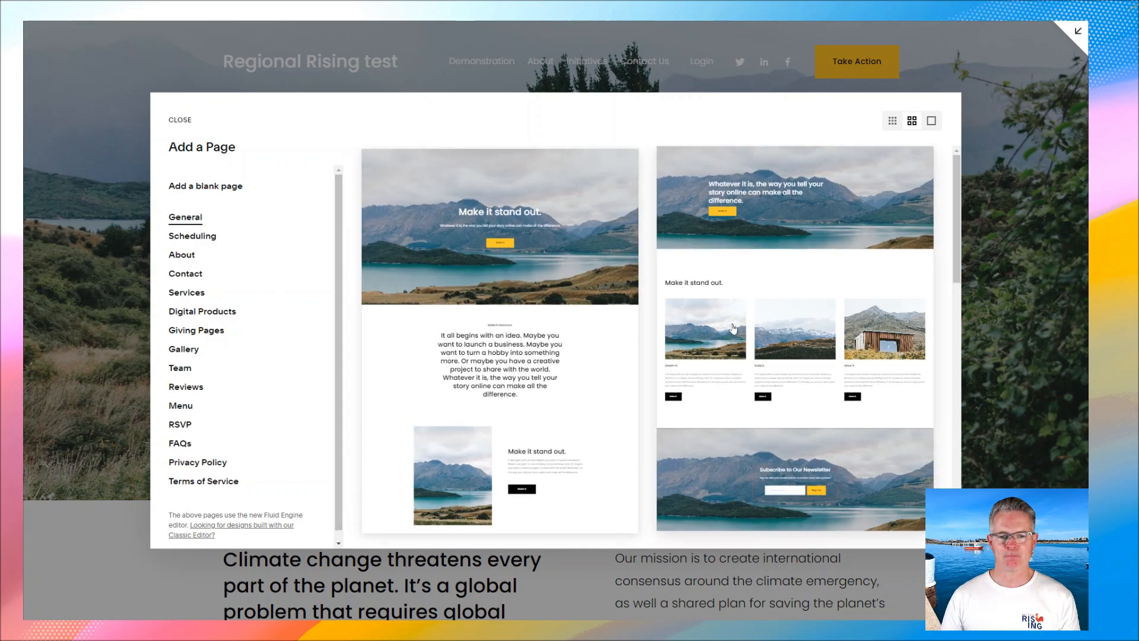
click(522, 260)
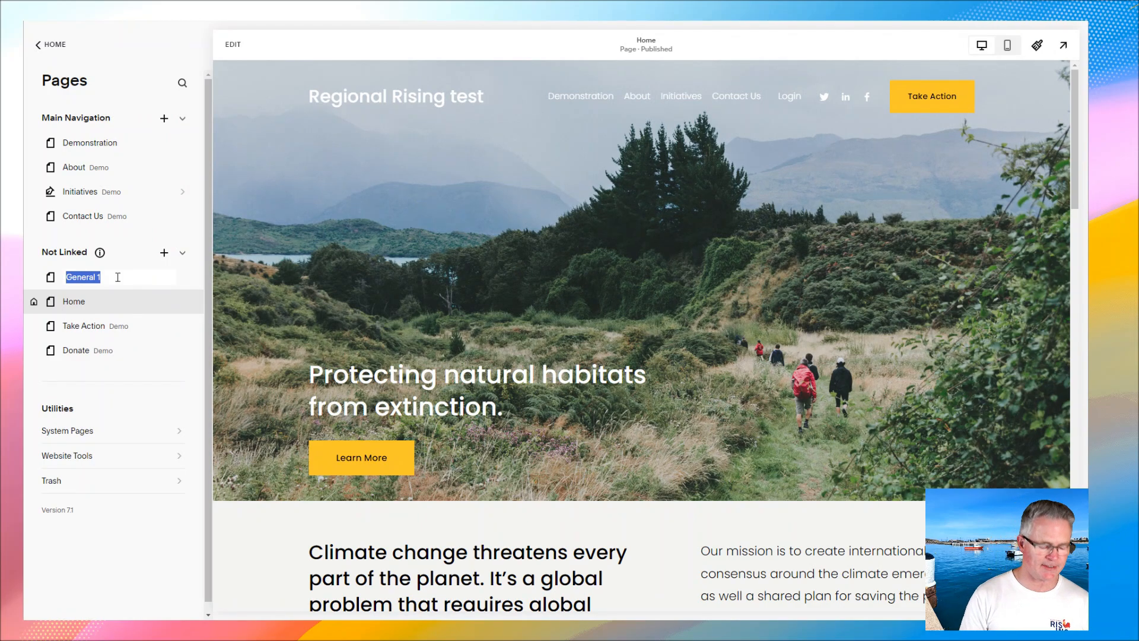
text(Visit the Farm)
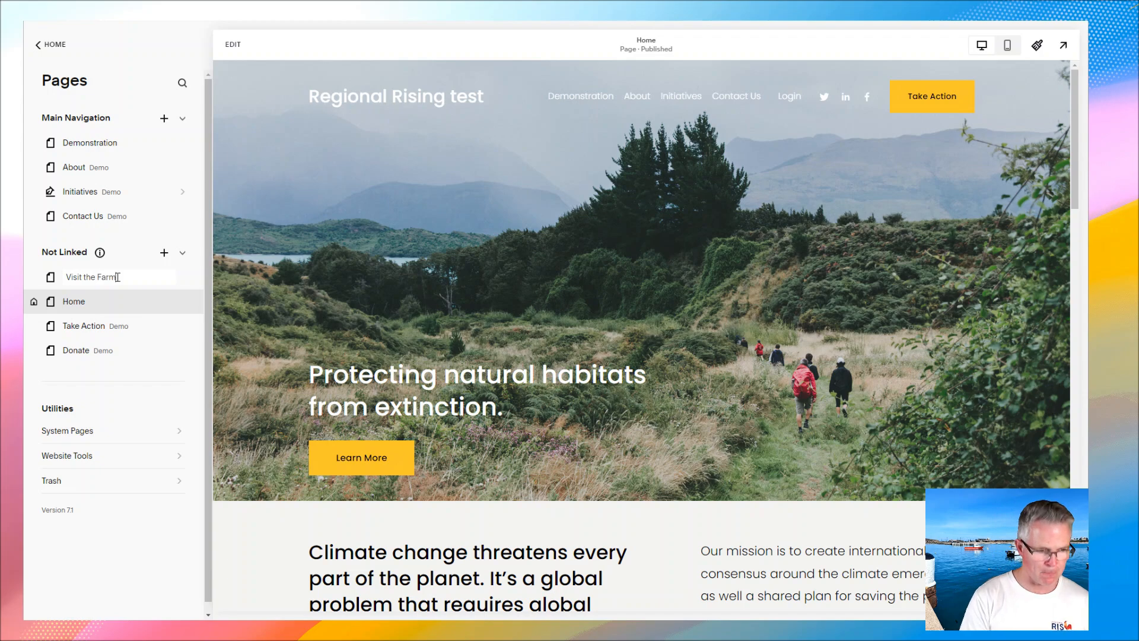
key(Return)
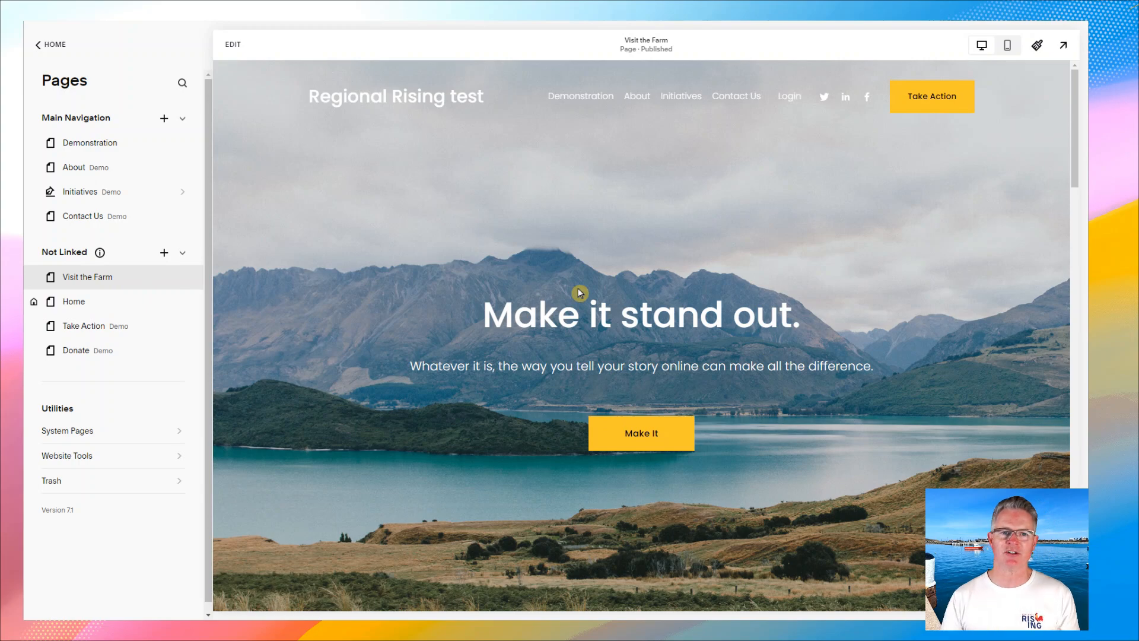
Delete the Visit the Farm page from the Not Linked section
drag(1074, 157, 1078, 194)
scroll(985, 200, up, 1)
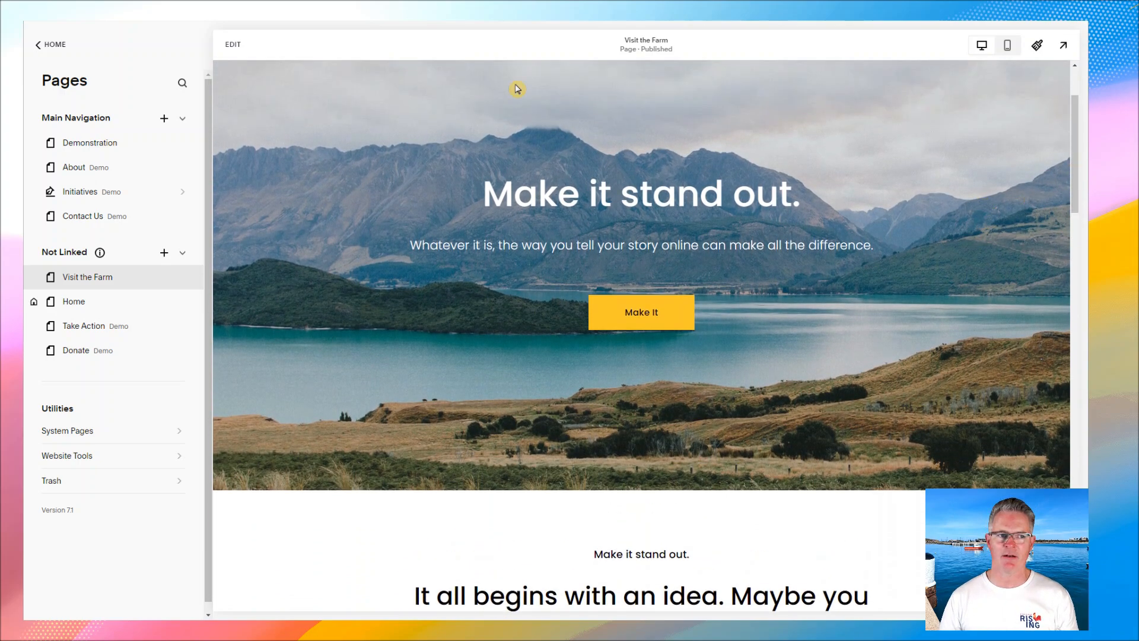
scroll(831, 224, down, 8)
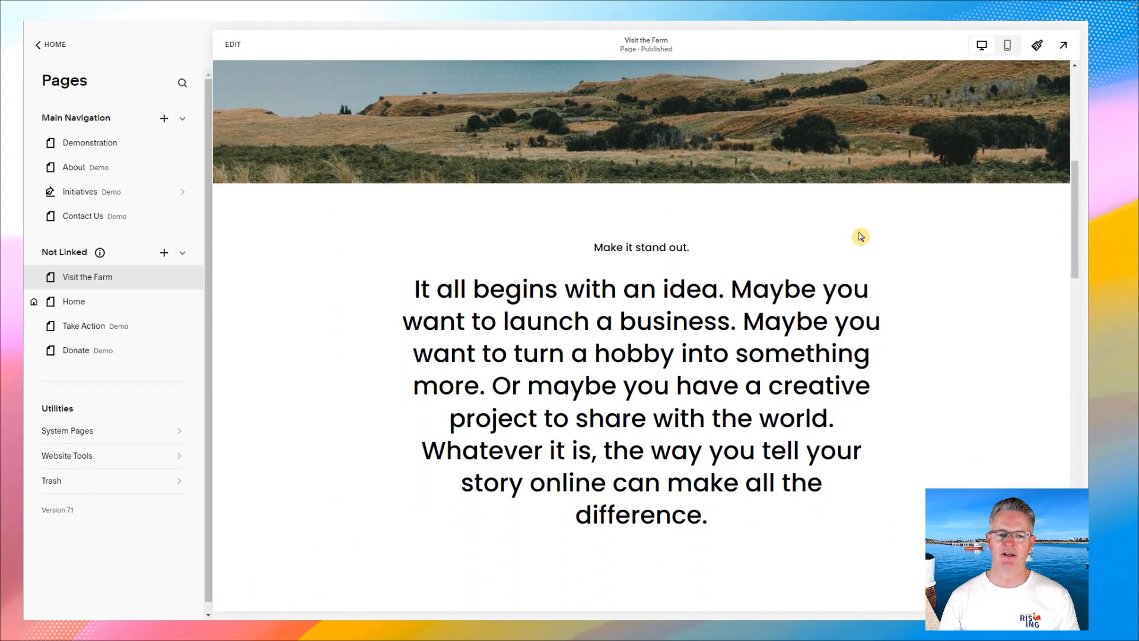
scroll(932, 197, up, 2)
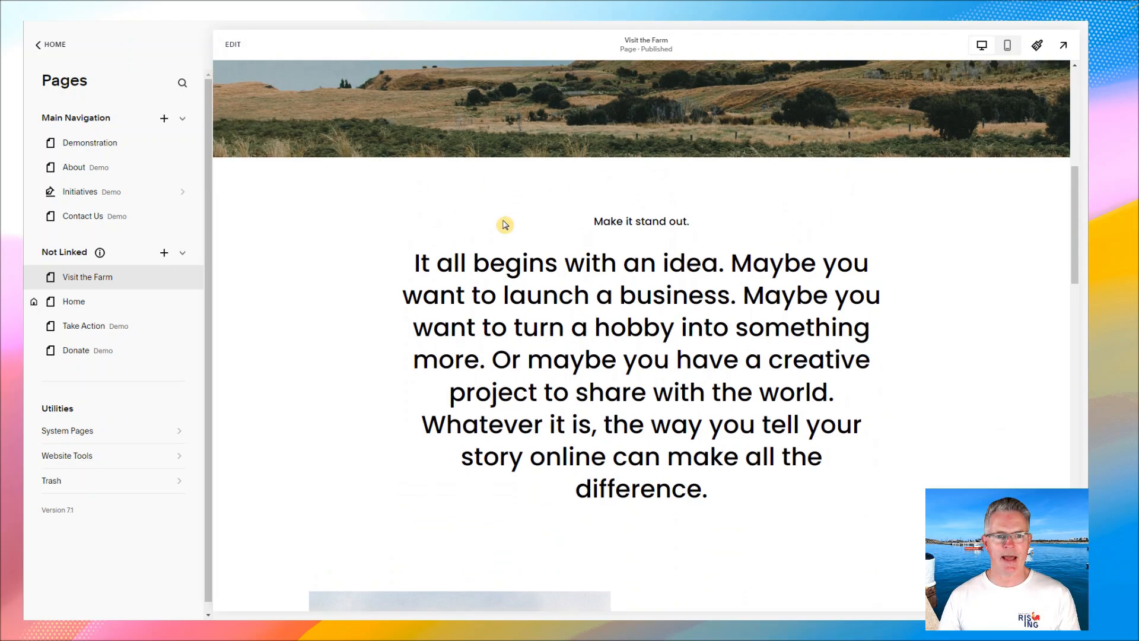
scroll(558, 226, up, 3)
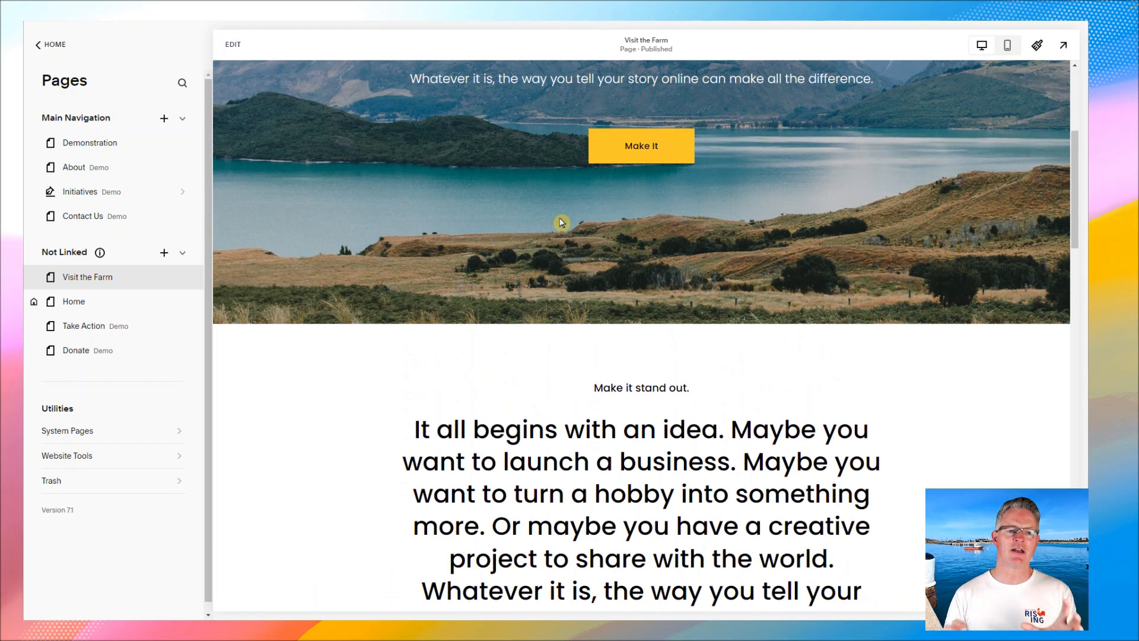
mouse_move(174, 284)
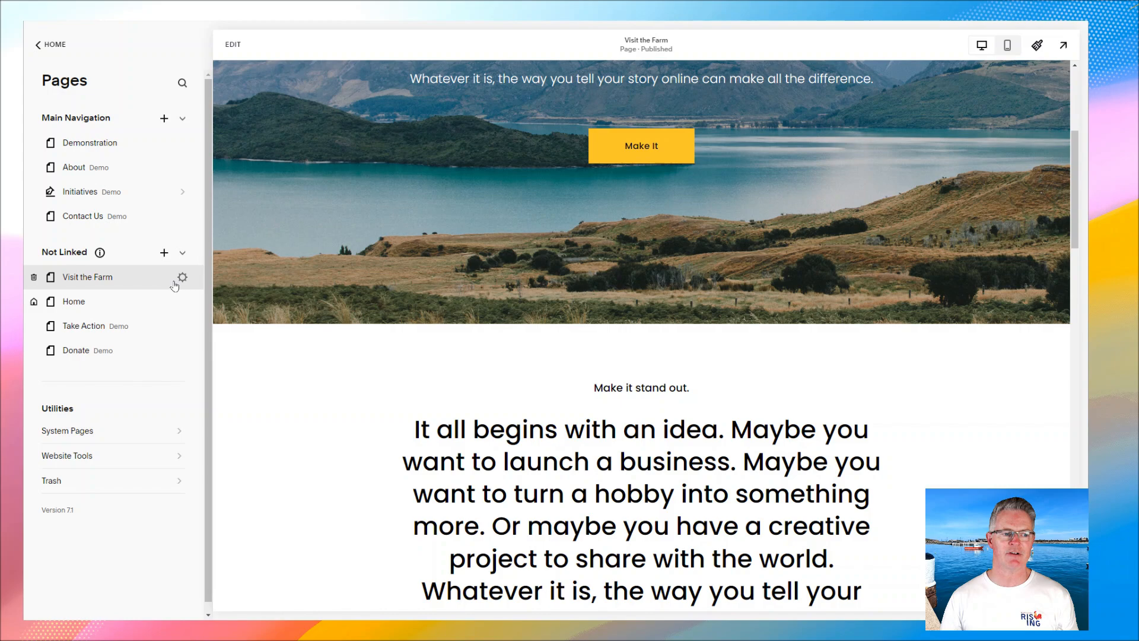
click(34, 278)
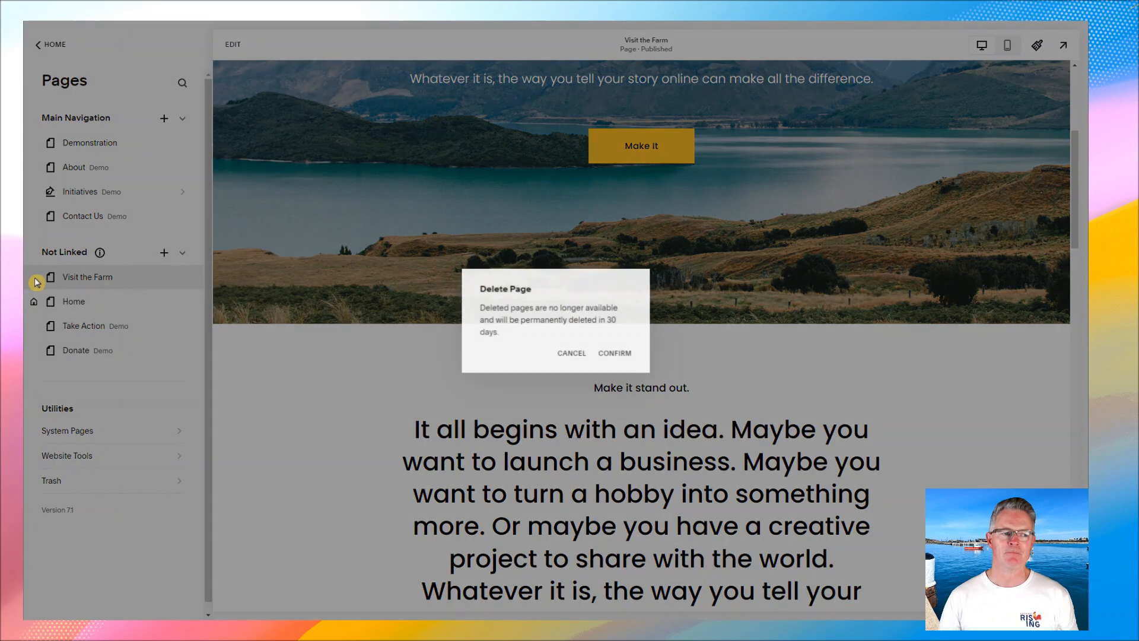
click(623, 357)
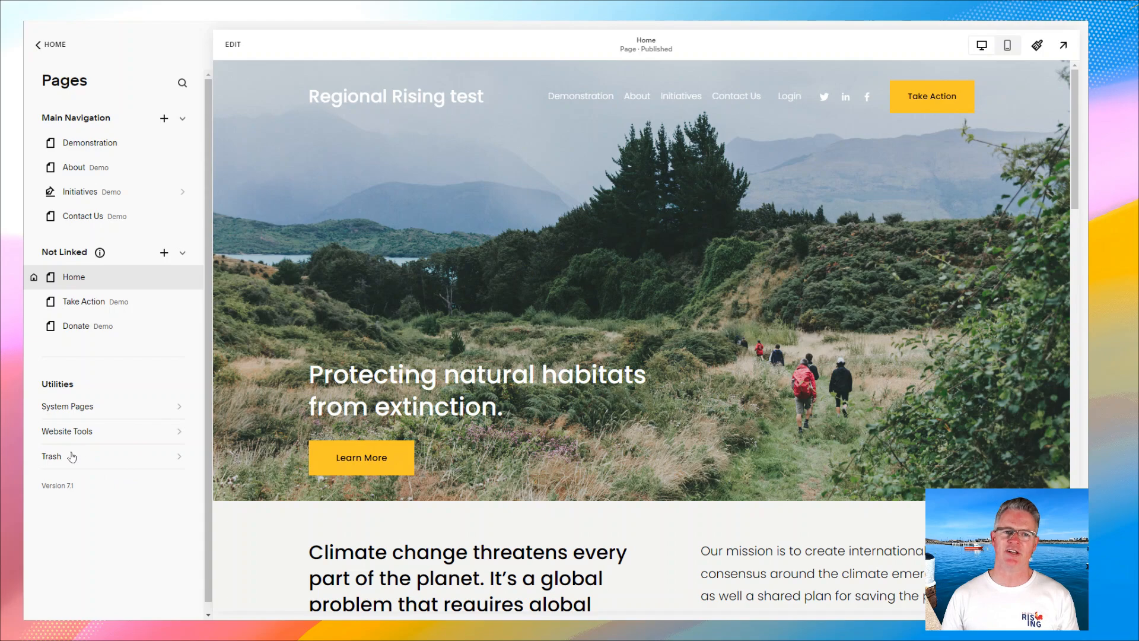
Restore the deleted example page "Home" from the site's trash
click(77, 461)
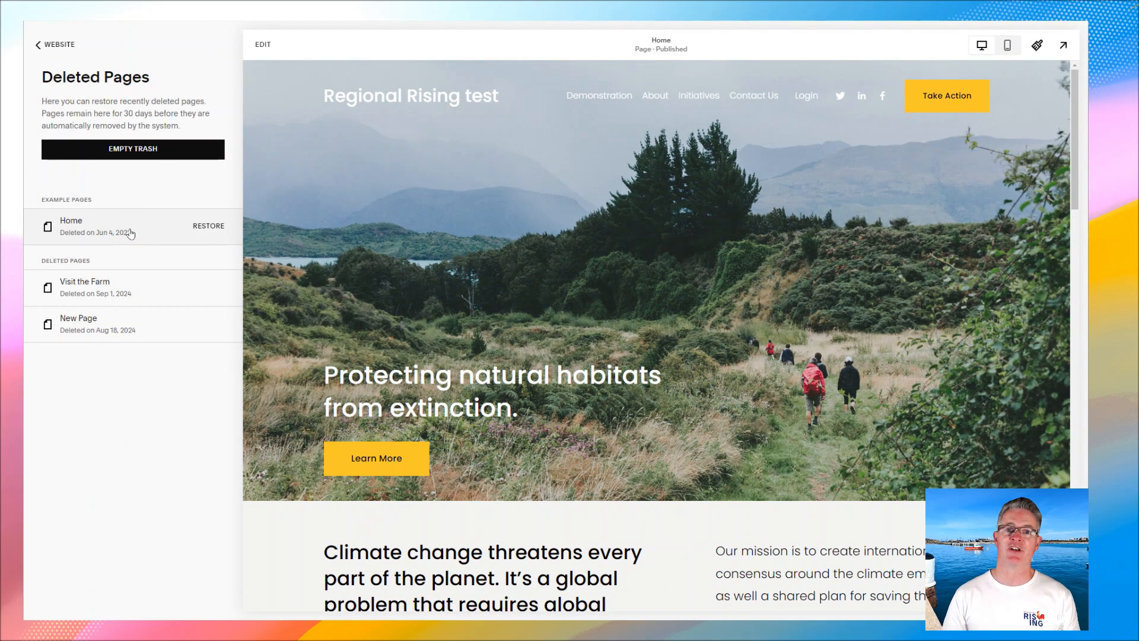
click(209, 226)
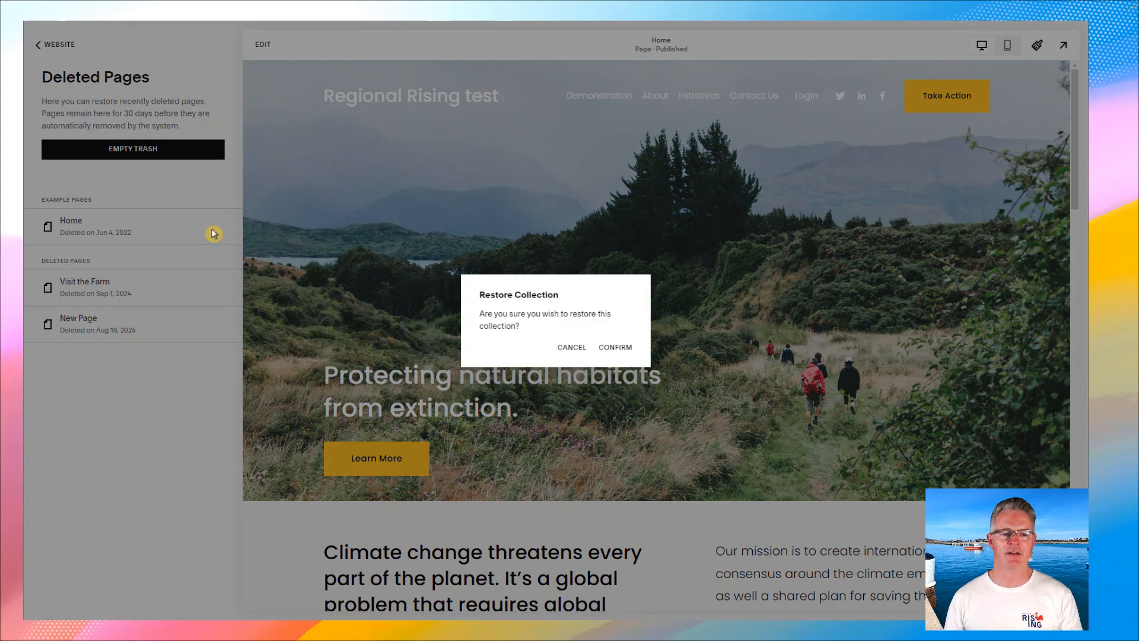
click(631, 354)
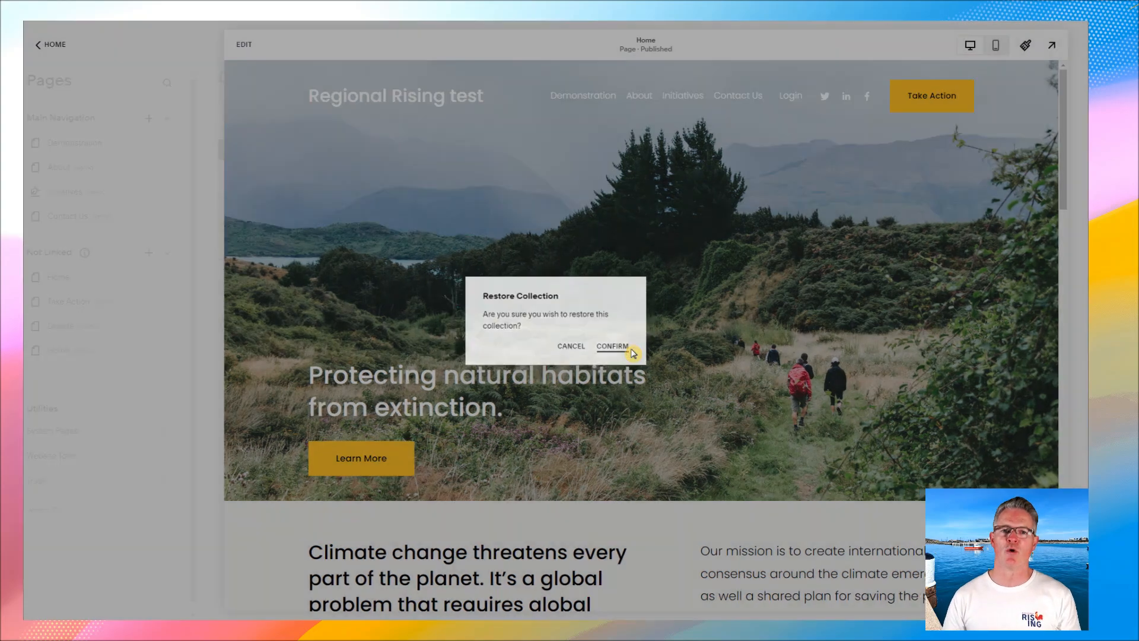